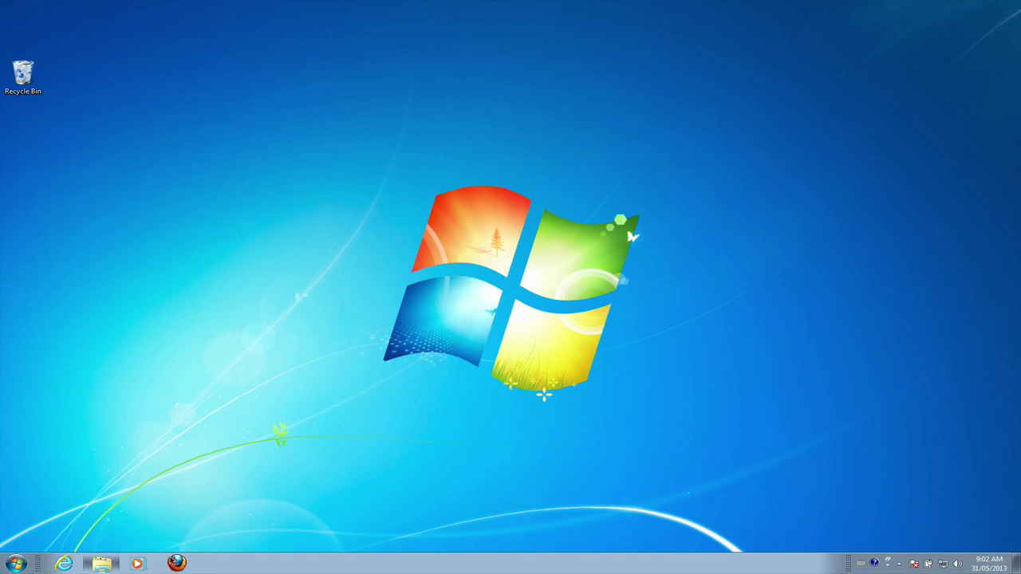
Go to the officelinks.sharepoint.com site in Firefox.
{"action": "left_click", "coordinate": [176, 563]}
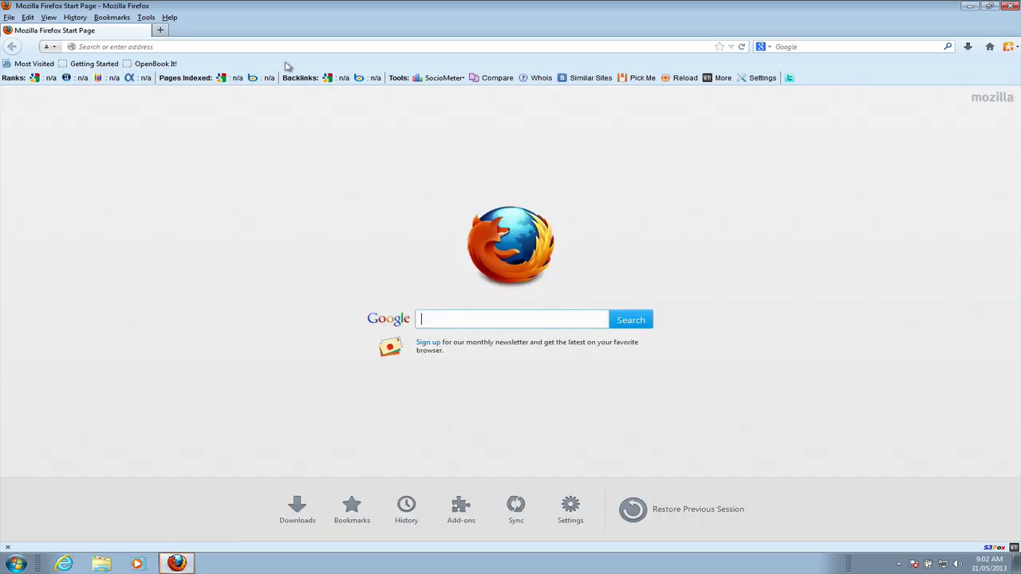
{"action": "type", "text": "officelinks.sharepoint.com/"}
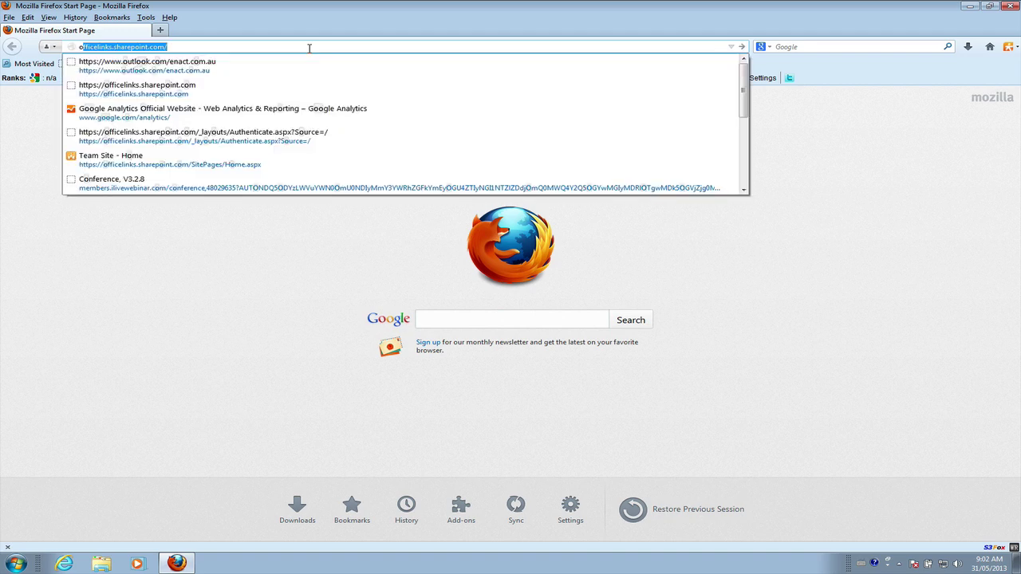
{"action": "key", "text": "Return"}
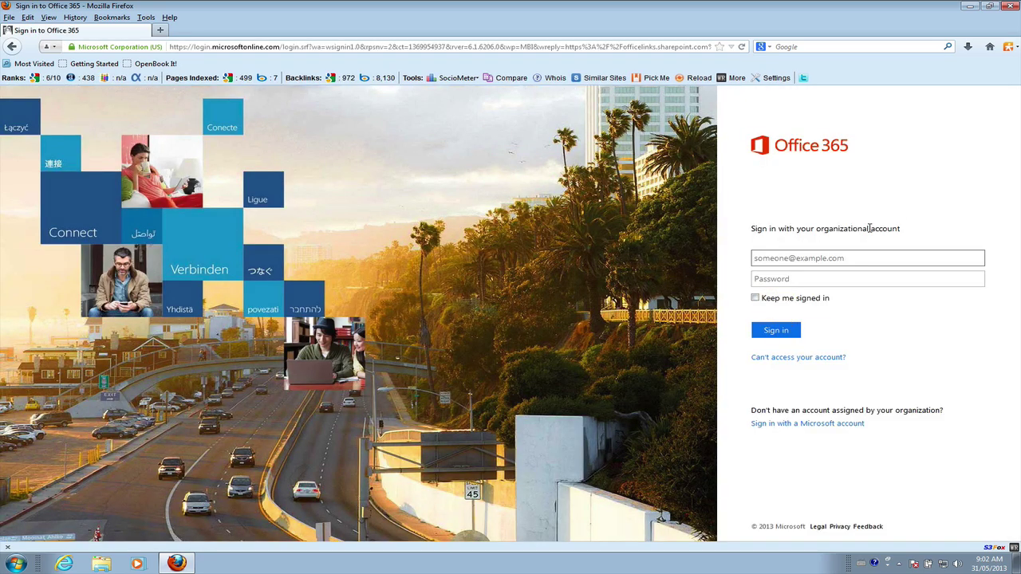
{"action": "key", "text": "Tab"}
{"action": "type", "text": "••••••••••"}
{"action": "key", "text": "Return"}
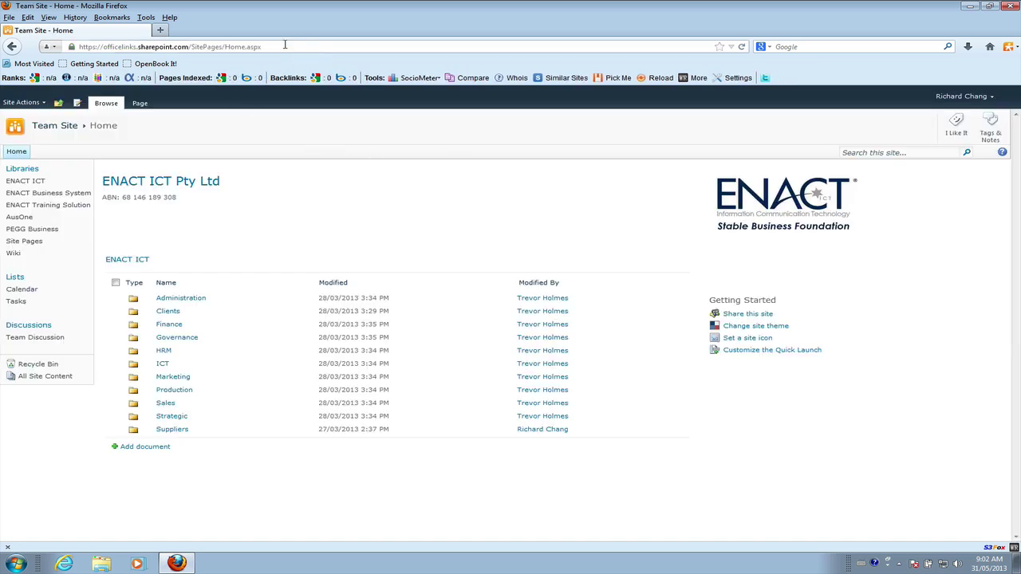
{"action": "left_click", "coordinate": [284, 45]}
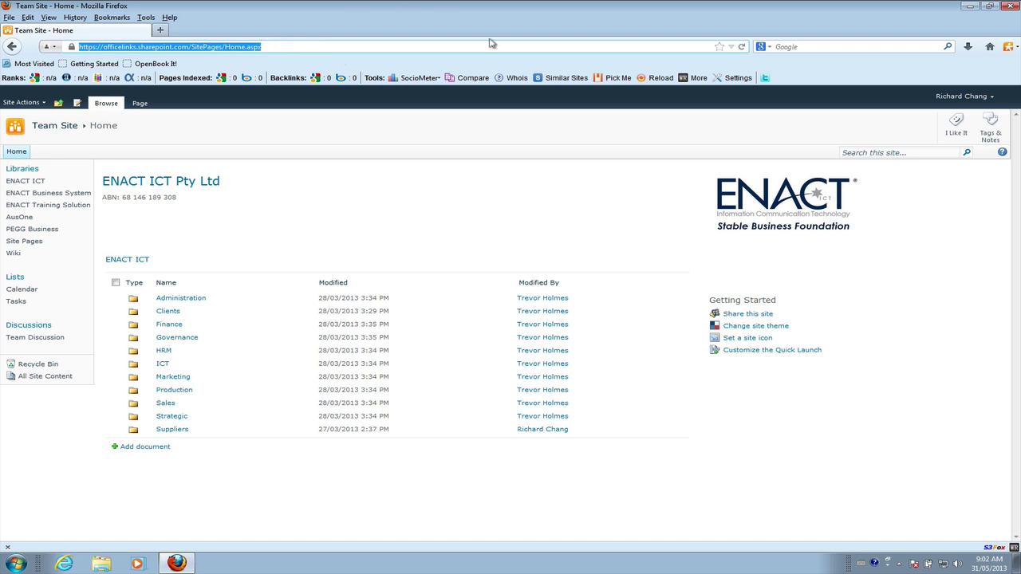
Launch SkyDrive Pro 2013 from All Programs > Microsoft Office 2013 in the Start Menu.
{"action": "left_click", "coordinate": [967, 6]}
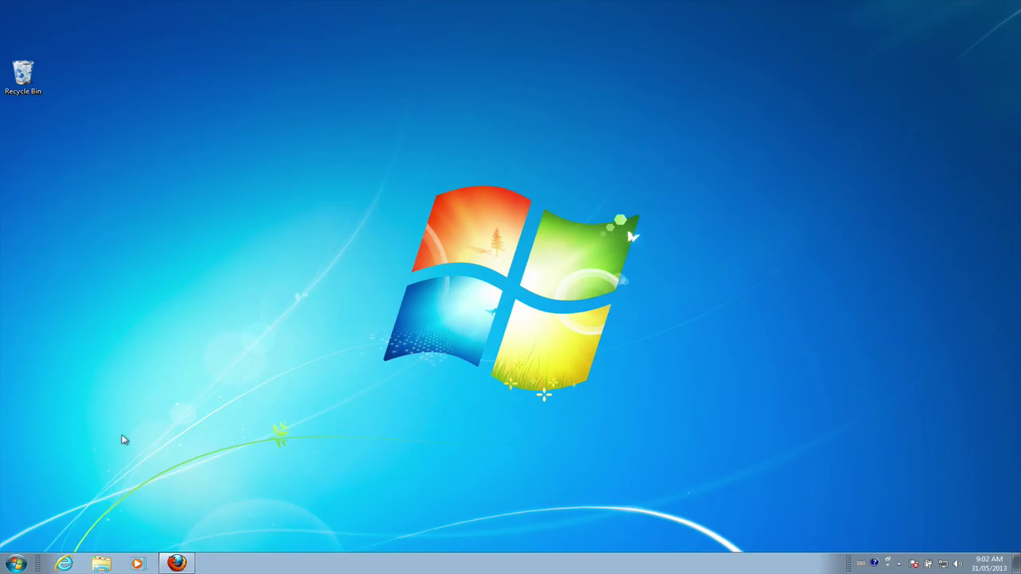
{"action": "left_click", "coordinate": [16, 564]}
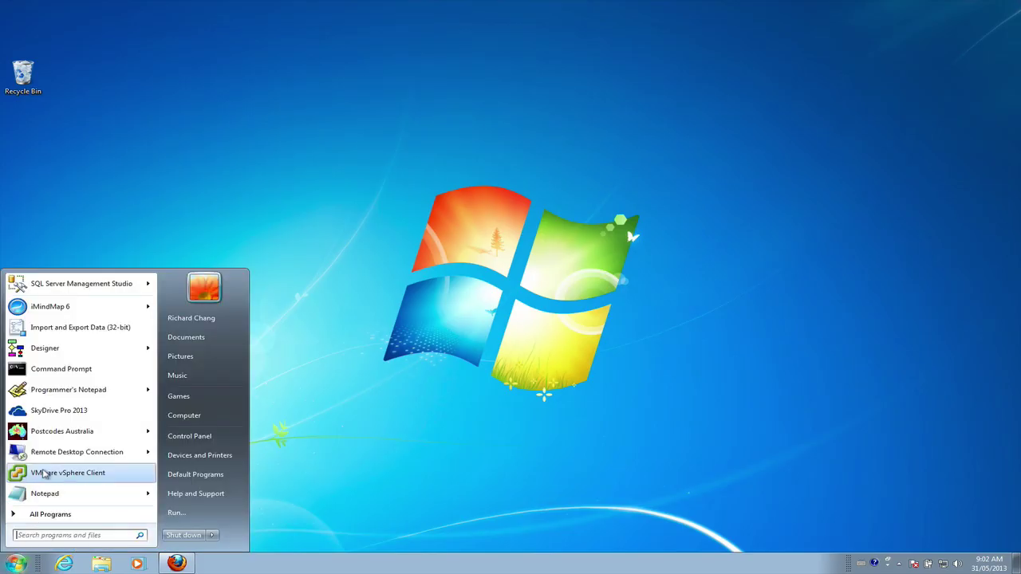
{"action": "left_click", "coordinate": [67, 512]}
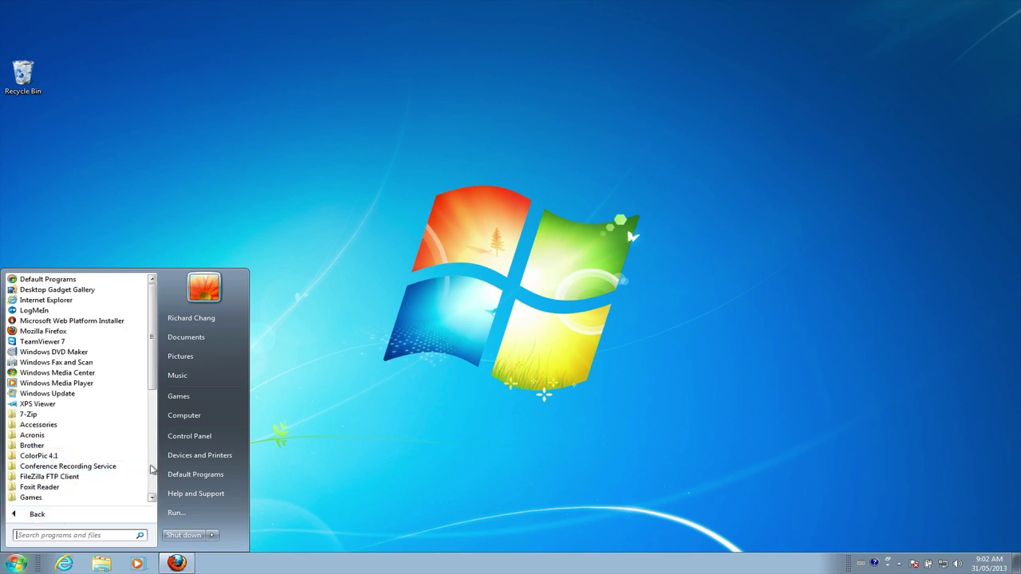
{"action": "scroll", "coordinate": [134, 469], "scroll_direction": "down", "scroll_amount": 7}
{"action": "left_click", "coordinate": [88, 357]}
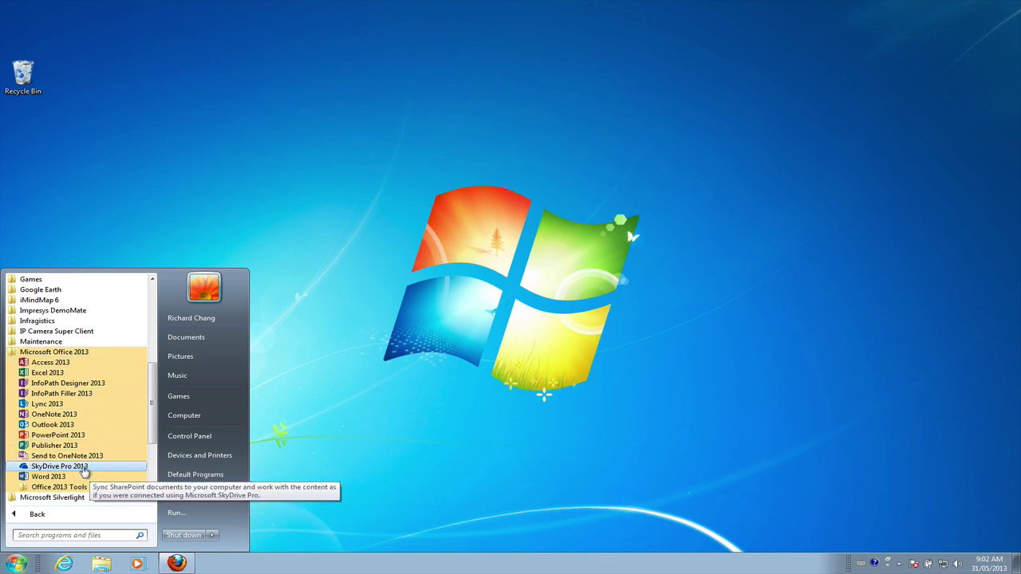
{"action": "left_click", "coordinate": [85, 469]}
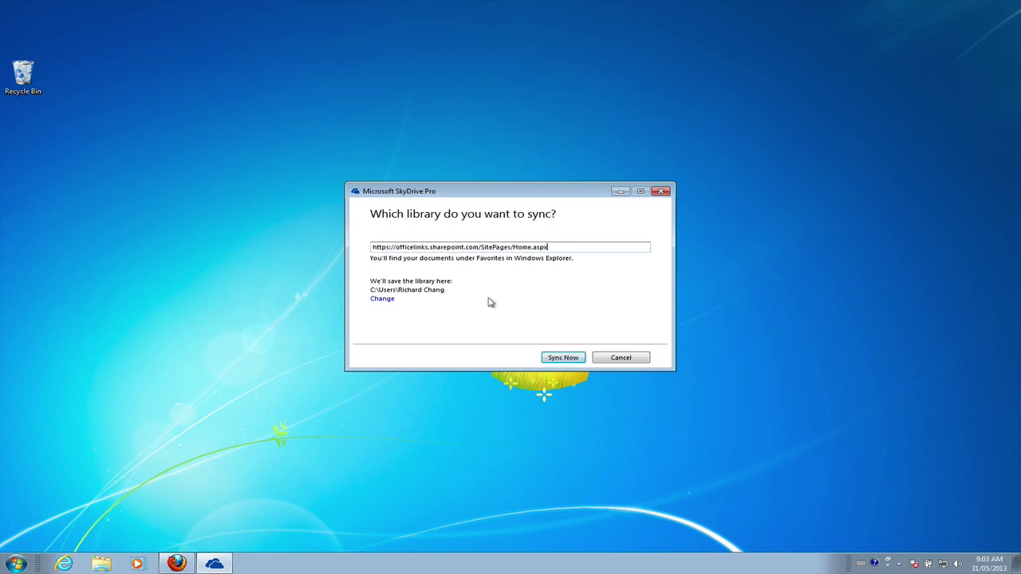
Sync the pasted team site address to list the site's libraries.
{"action": "left_click", "coordinate": [557, 362]}
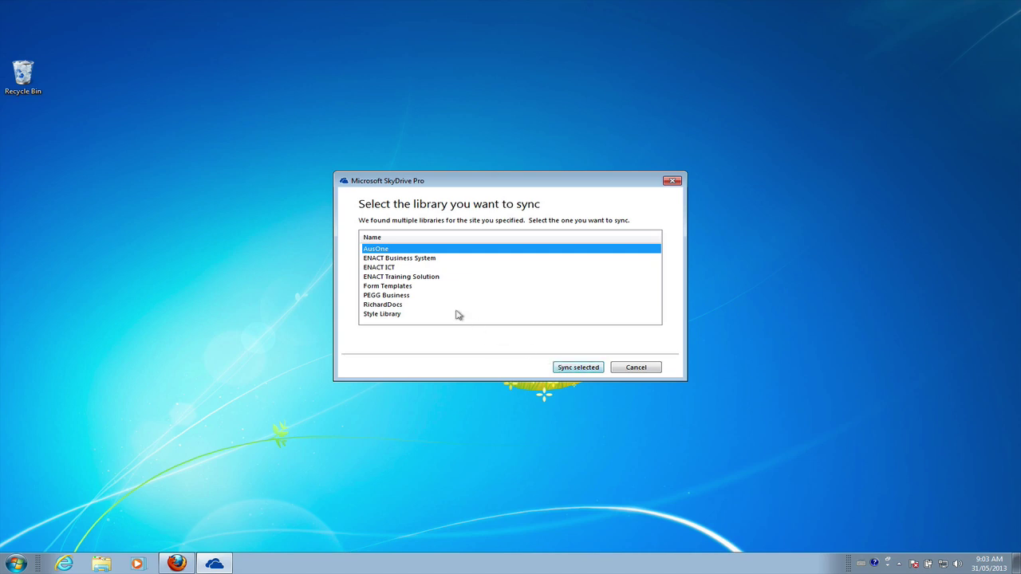
Choose the ENACT ICT library and sync it to the local Team Site - ENACT ICT folder.
{"action": "left_click", "coordinate": [392, 269]}
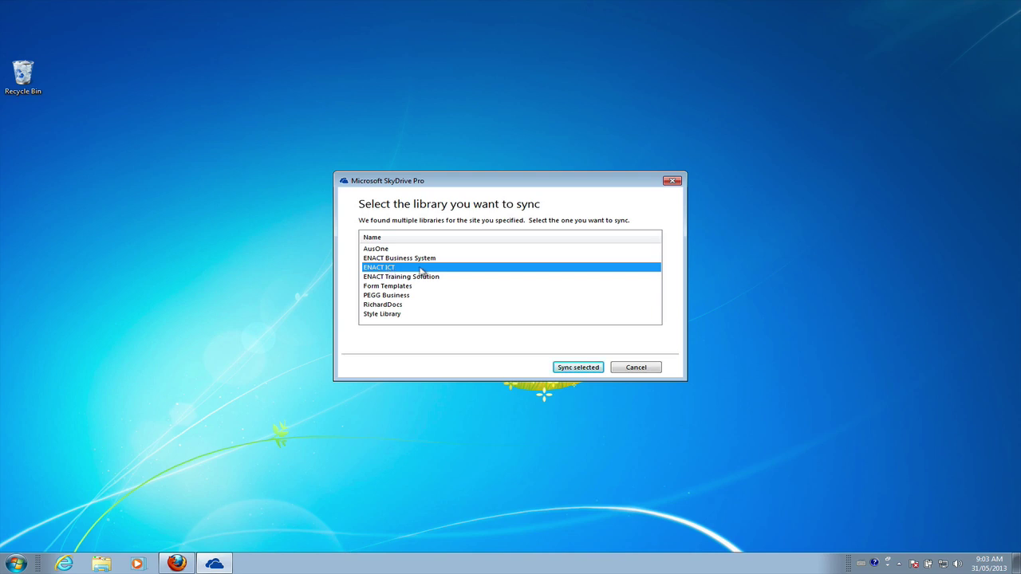
{"action": "left_click", "coordinate": [588, 368]}
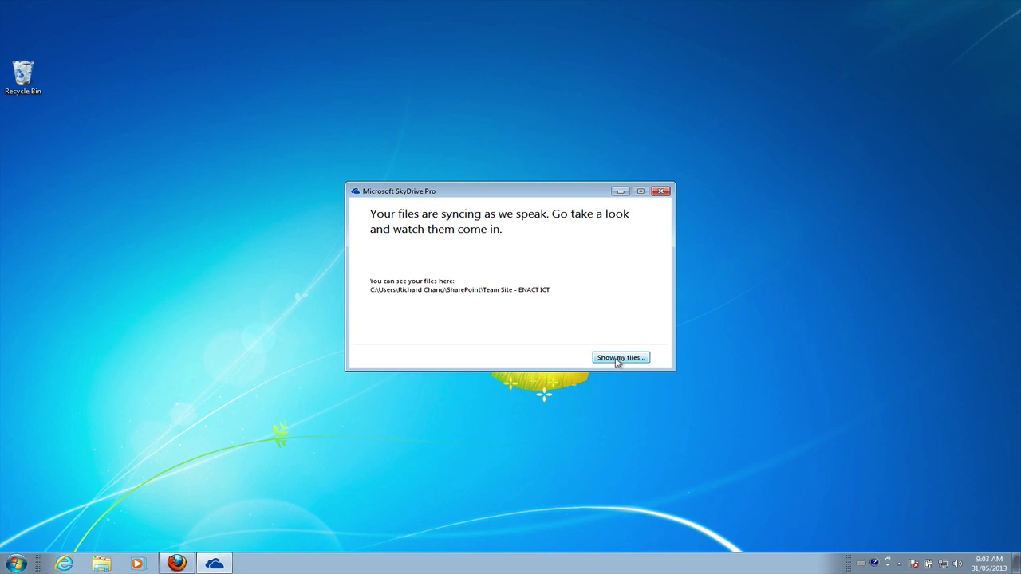
Browse the synced SharePoint folder and open Team Site - ENACT ICT to view its 11 subfolders.
{"action": "left_click", "coordinate": [618, 359]}
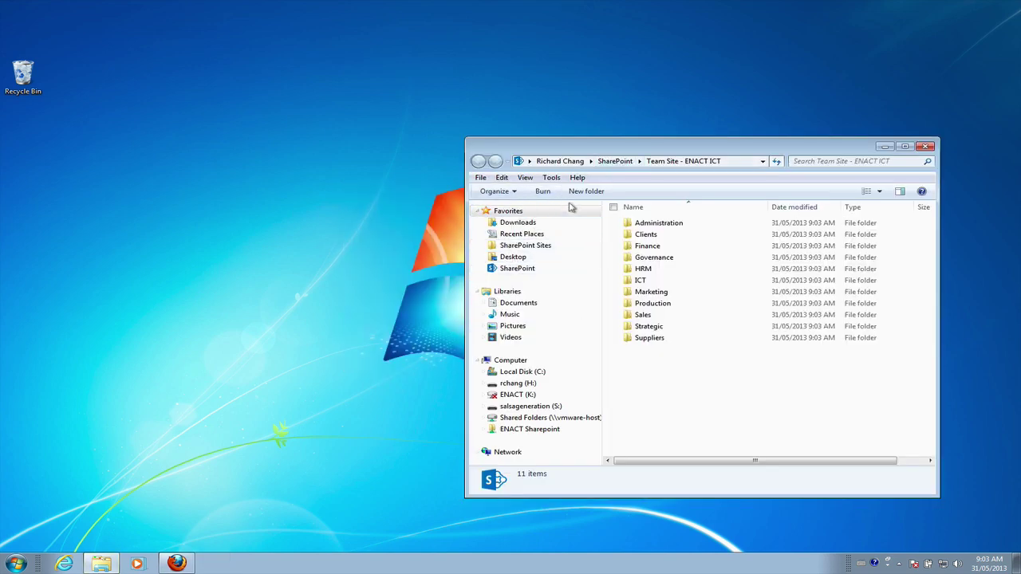
{"action": "left_click", "coordinate": [516, 268]}
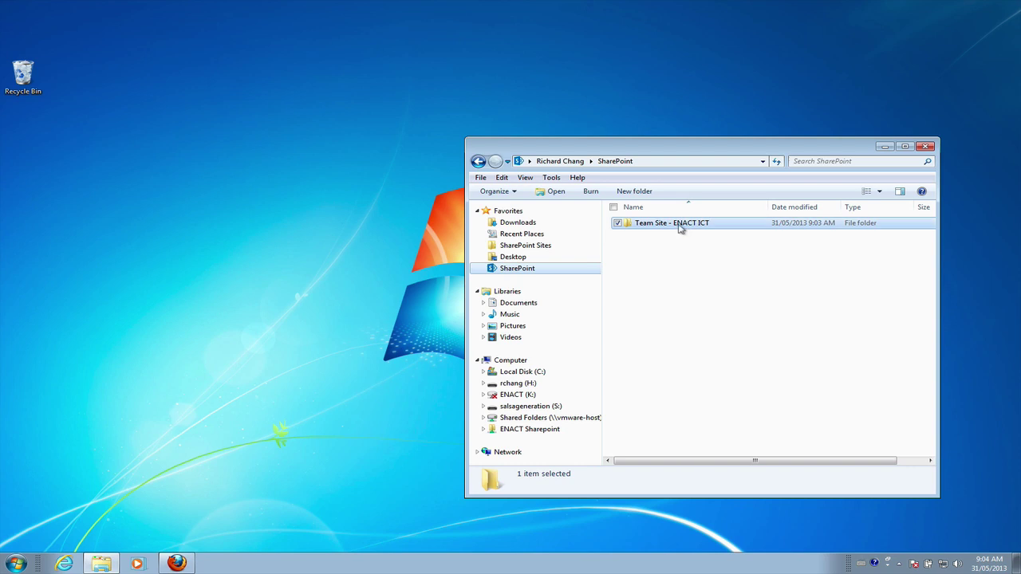
{"action": "left_click", "coordinate": [679, 227]}
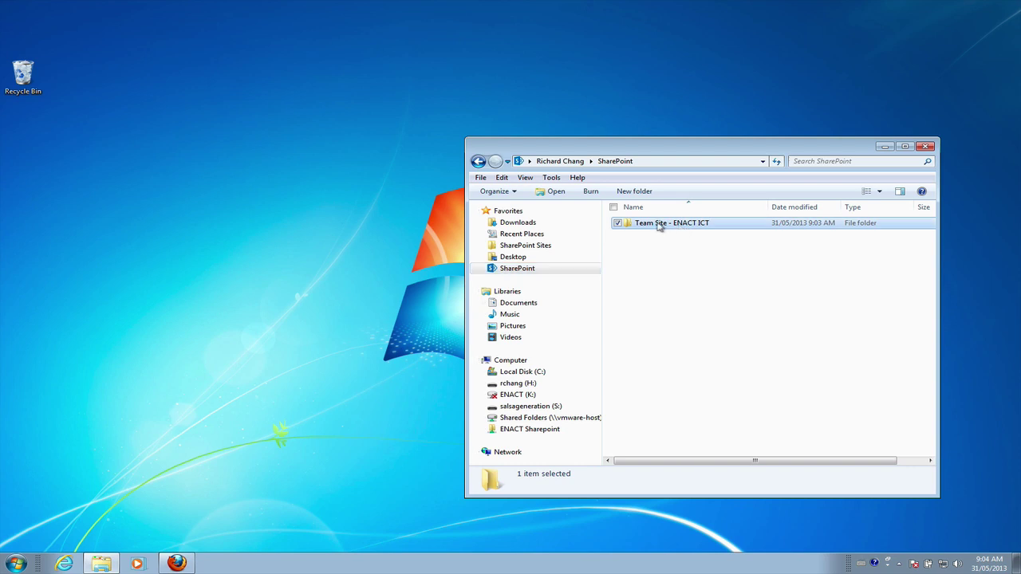
{"action": "left_click_drag", "start_coordinate": [710, 151], "coordinate": [547, 142]}
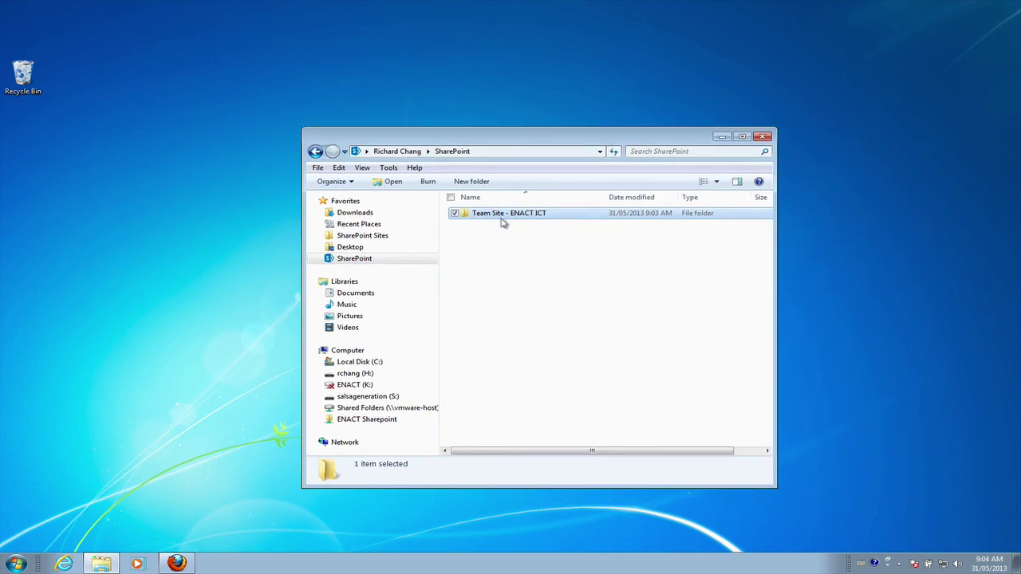
{"action": "double_click", "coordinate": [504, 219]}
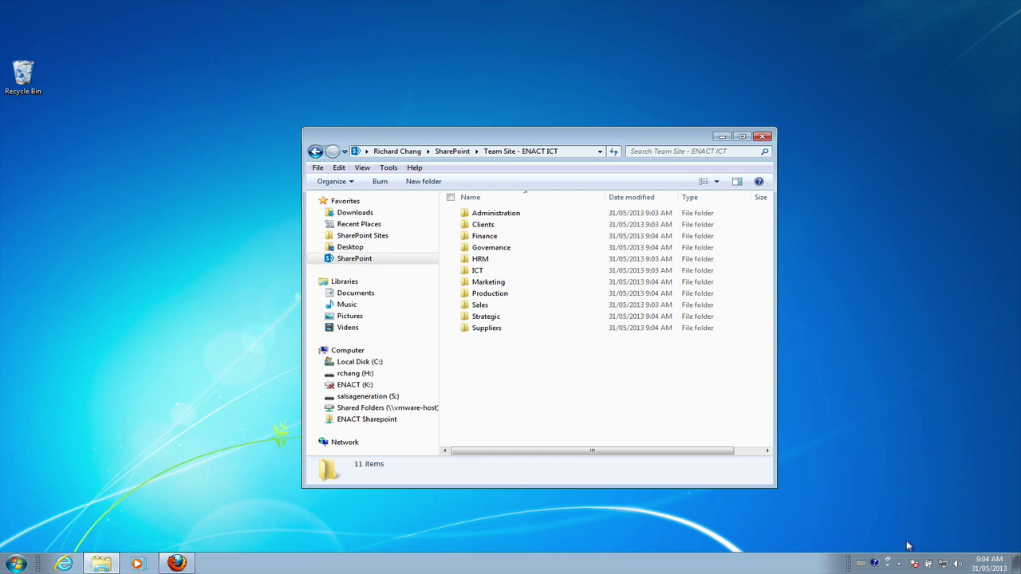
Close Explorer and reopen Team Site - ENACT ICT from the SkyDrive Pro tray icon.
{"action": "left_click", "coordinate": [763, 136]}
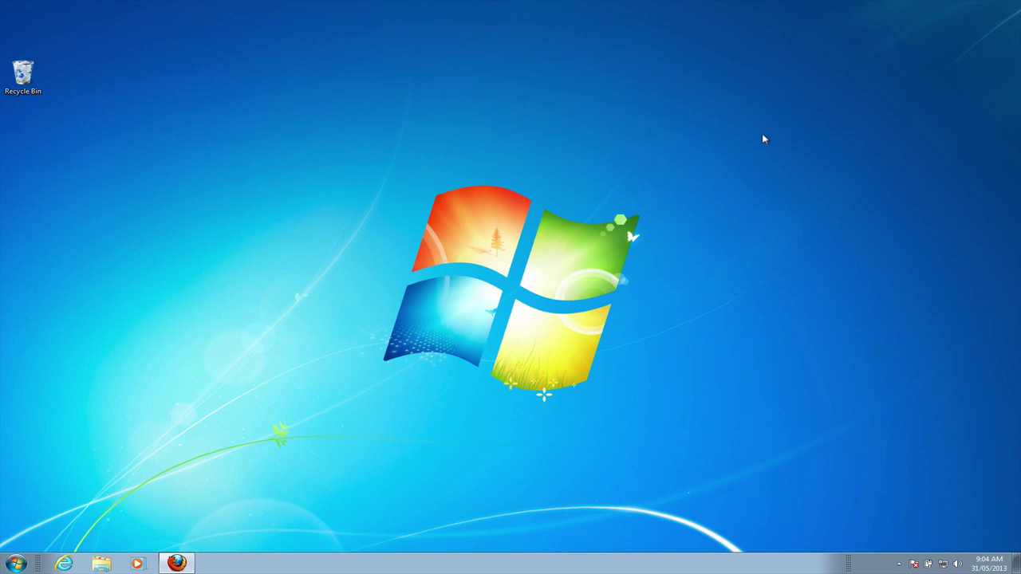
{"action": "left_click", "coordinate": [899, 564]}
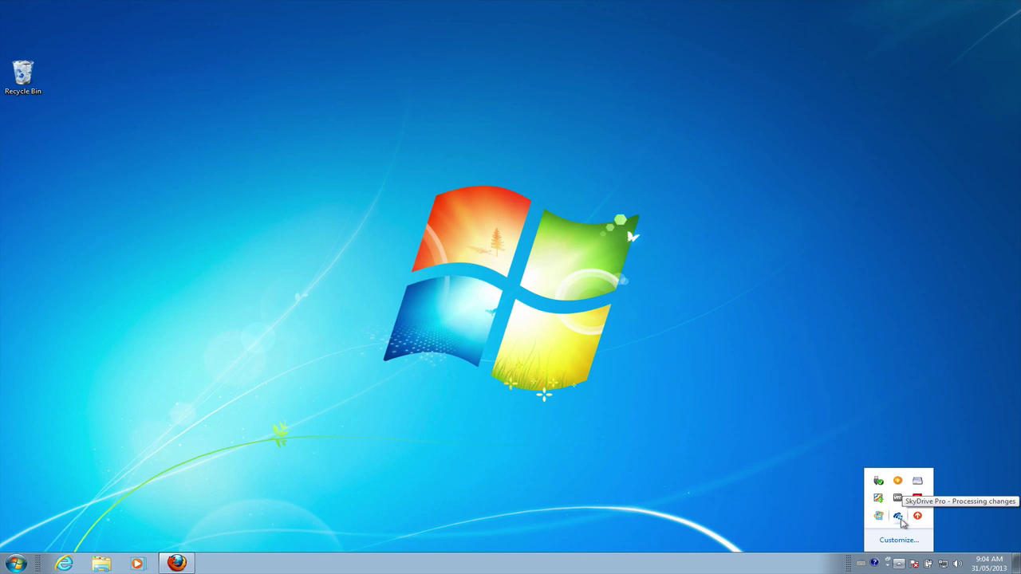
{"action": "left_click", "coordinate": [899, 517]}
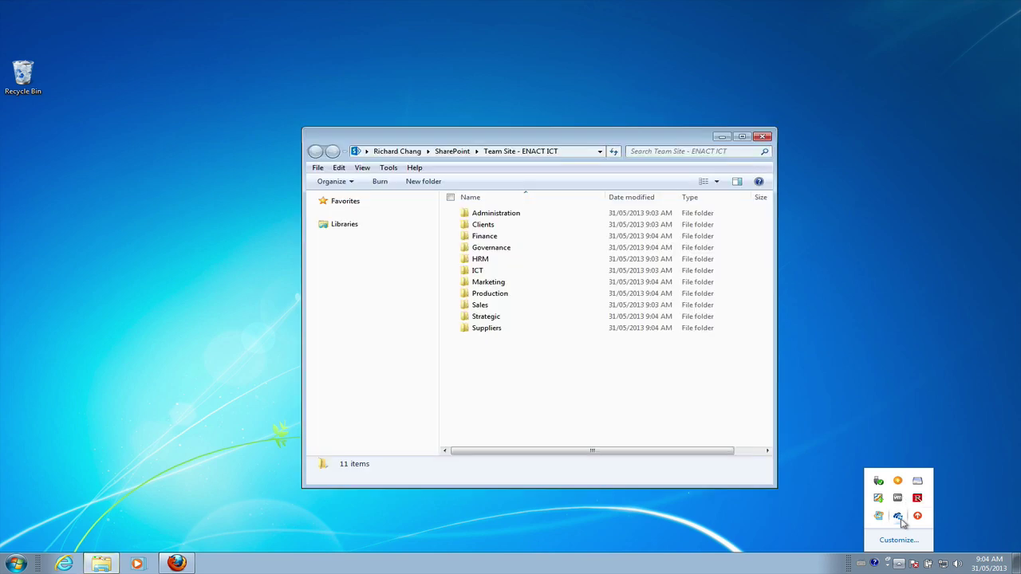